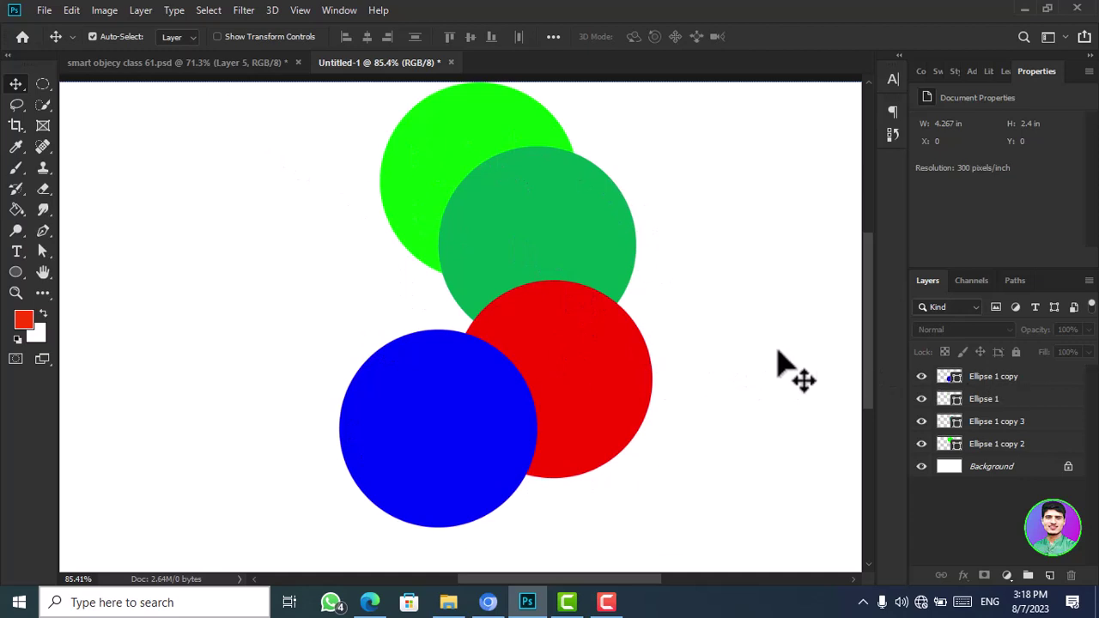
# - Marquee-select just the blue and red circle layers with the Move tool
pyautogui.moveTo(376, 330); pyautogui.dragTo(518, 395)
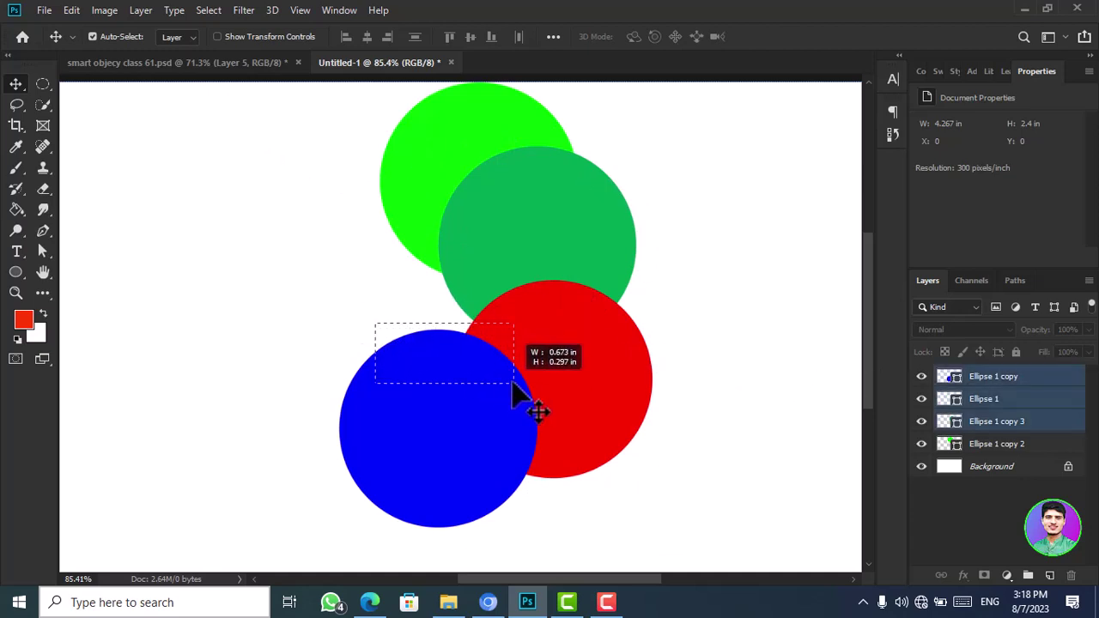
pyautogui.moveTo(295, 307); pyautogui.dragTo(550, 380)
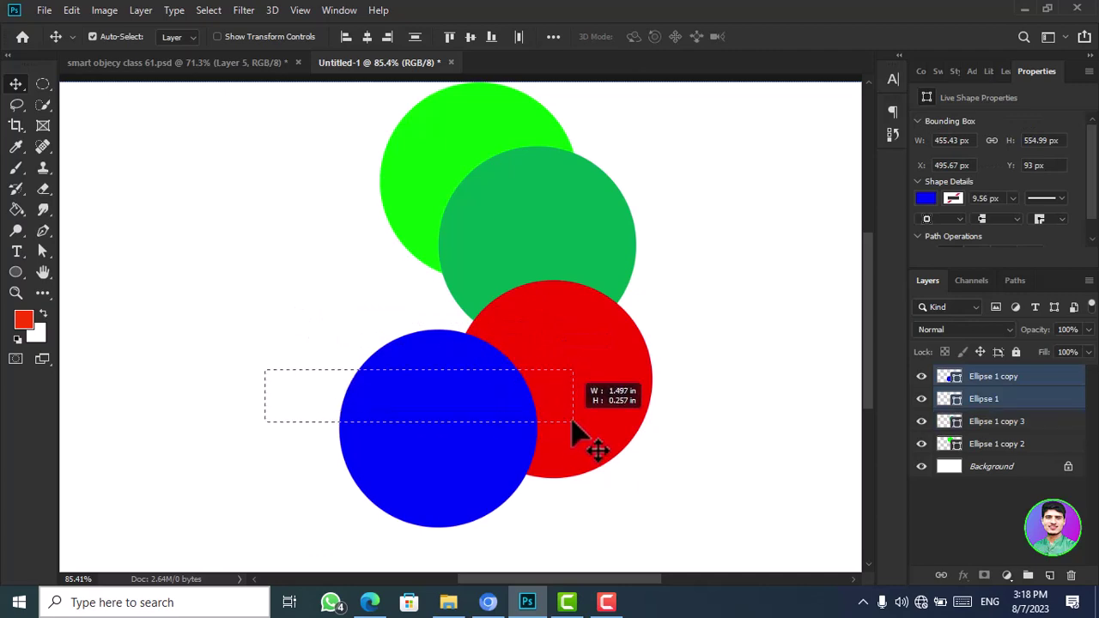
pyautogui.moveTo(265, 368); pyautogui.dragTo(577, 422)
pyautogui.moveTo(275, 348); pyautogui.dragTo(583, 422)
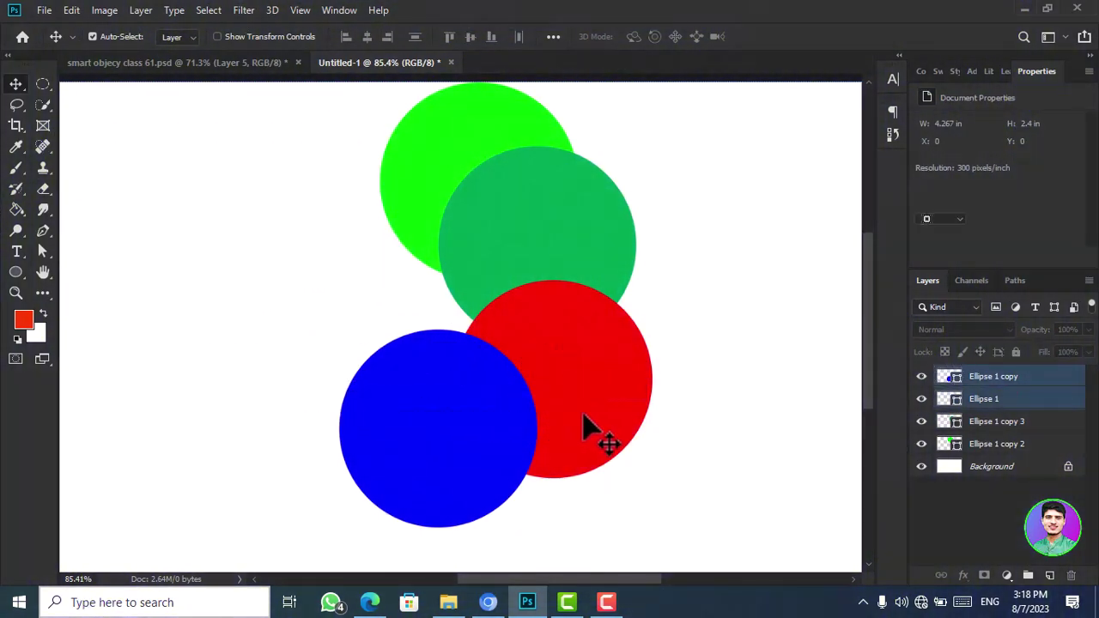
# - Align the blue and red circles to one height, drag them left, then select the green pair
pyautogui.click(141, 9)
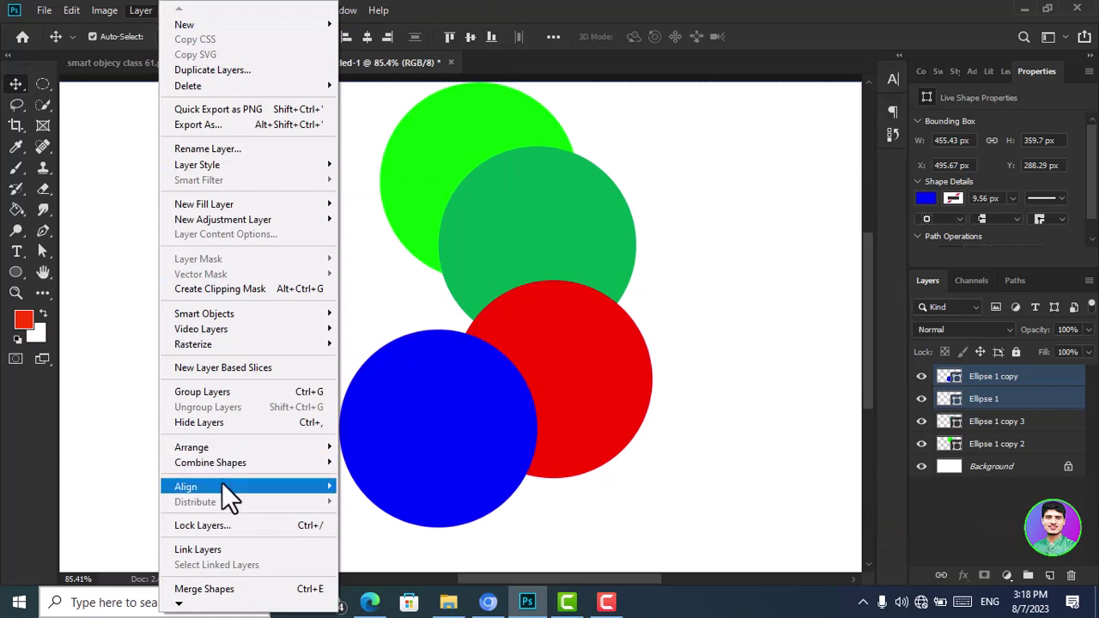
pyautogui.moveTo(186, 487)
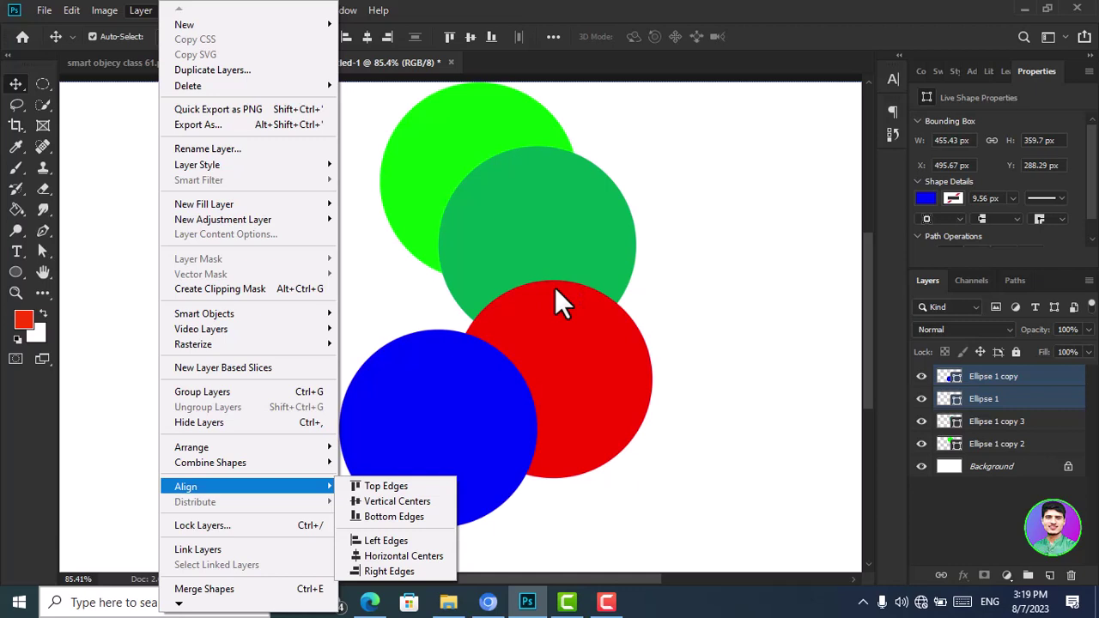
pyautogui.click(416, 498)
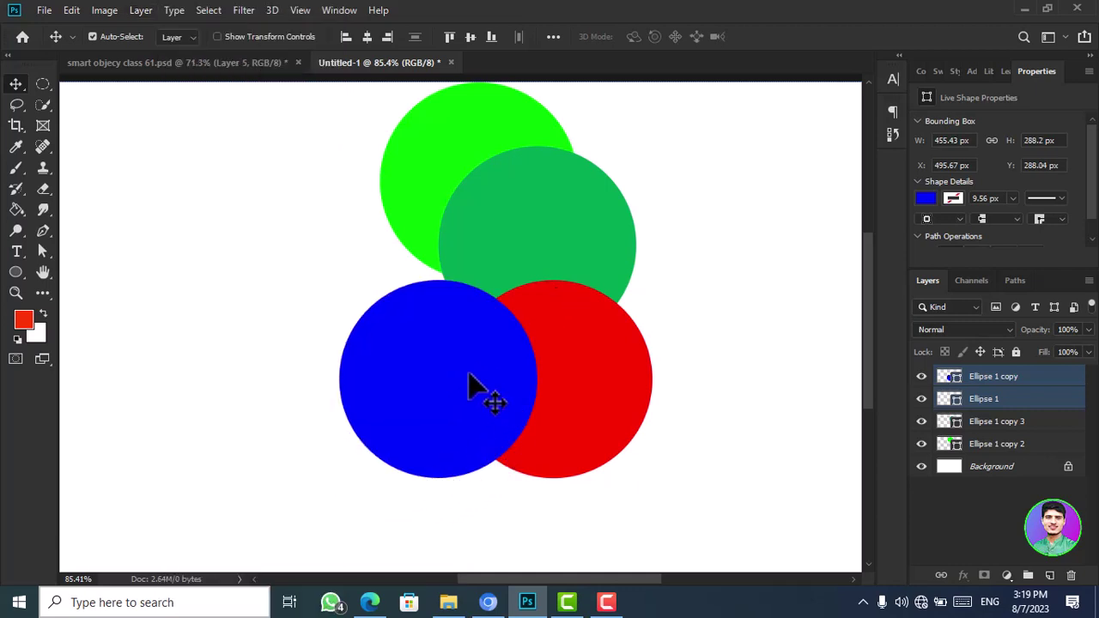
pyautogui.moveTo(467, 378); pyautogui.dragTo(253, 395)
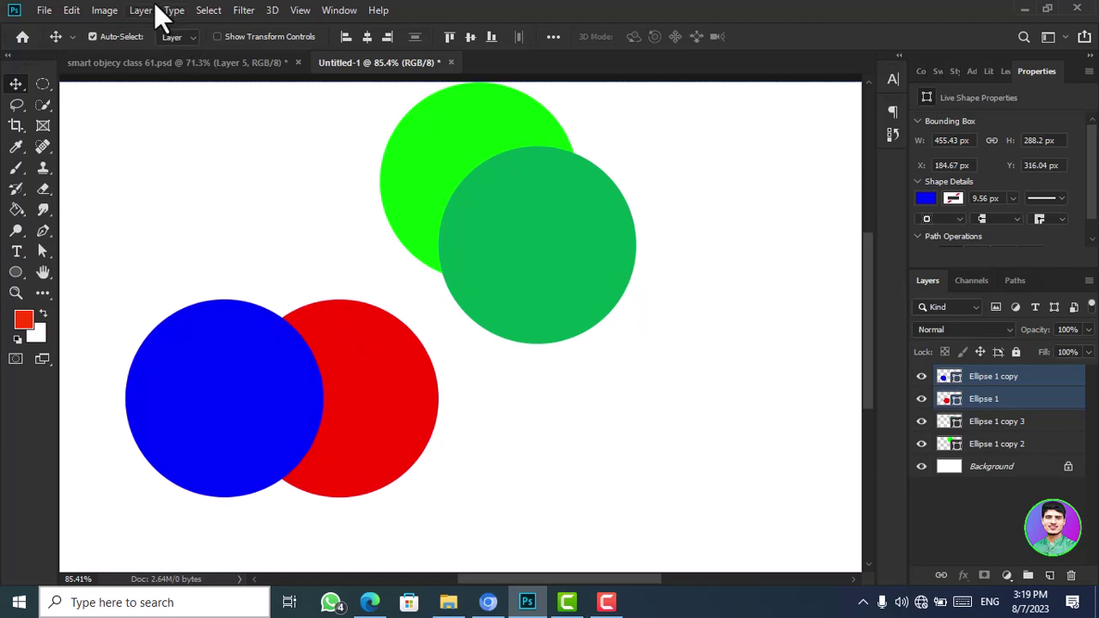
pyautogui.moveTo(340, 143); pyautogui.dragTo(643, 250)
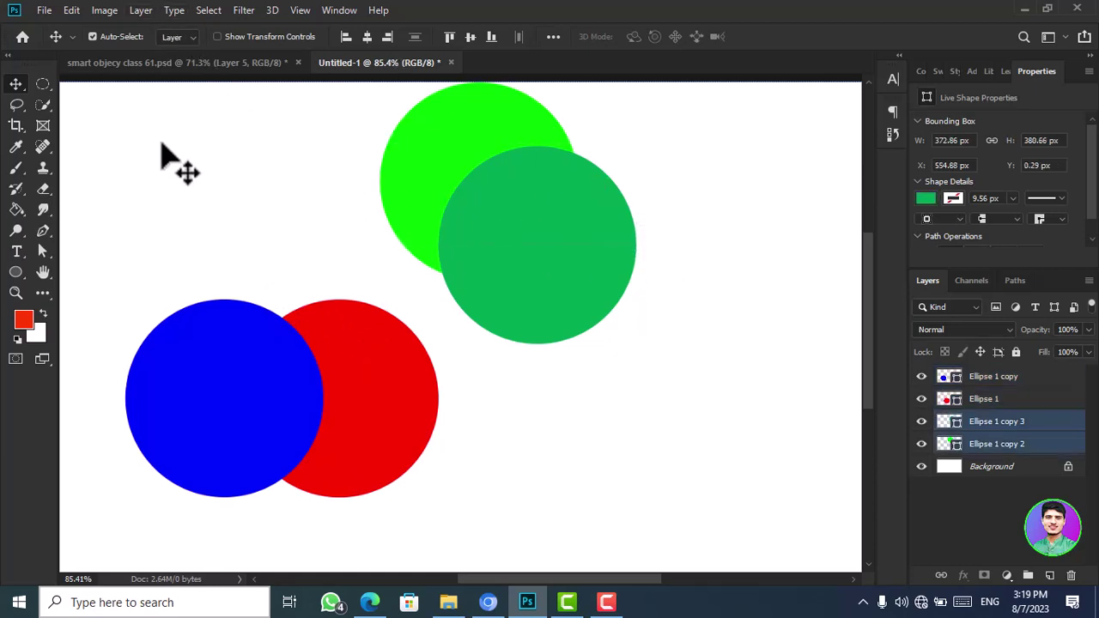
pyautogui.click(141, 10)
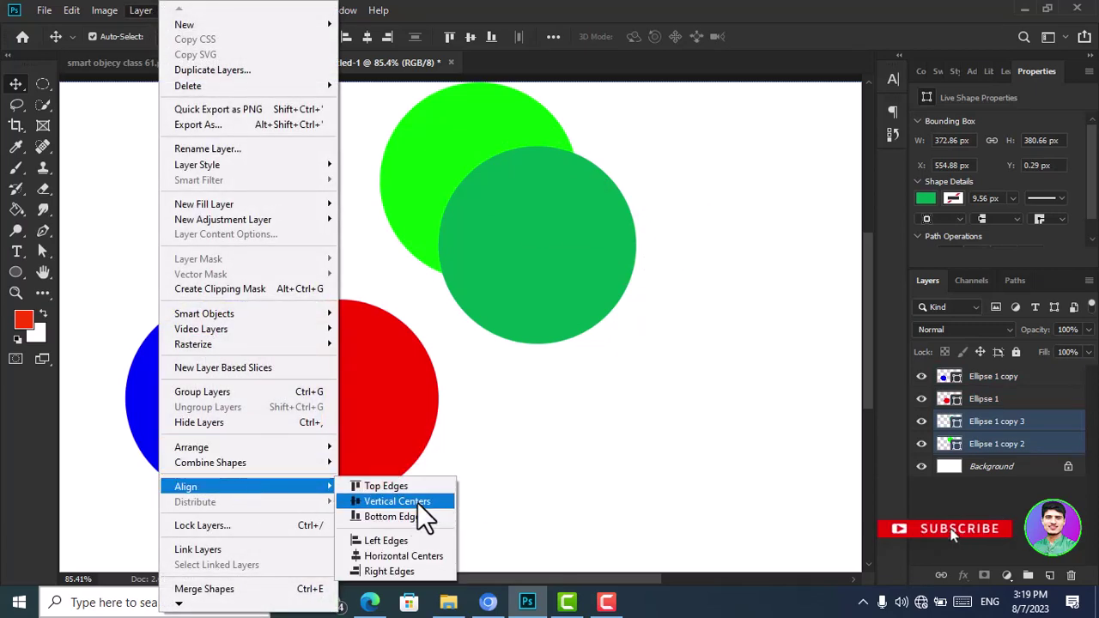
pyautogui.click(417, 503)
pyautogui.moveTo(550, 285); pyautogui.dragTo(535, 265)
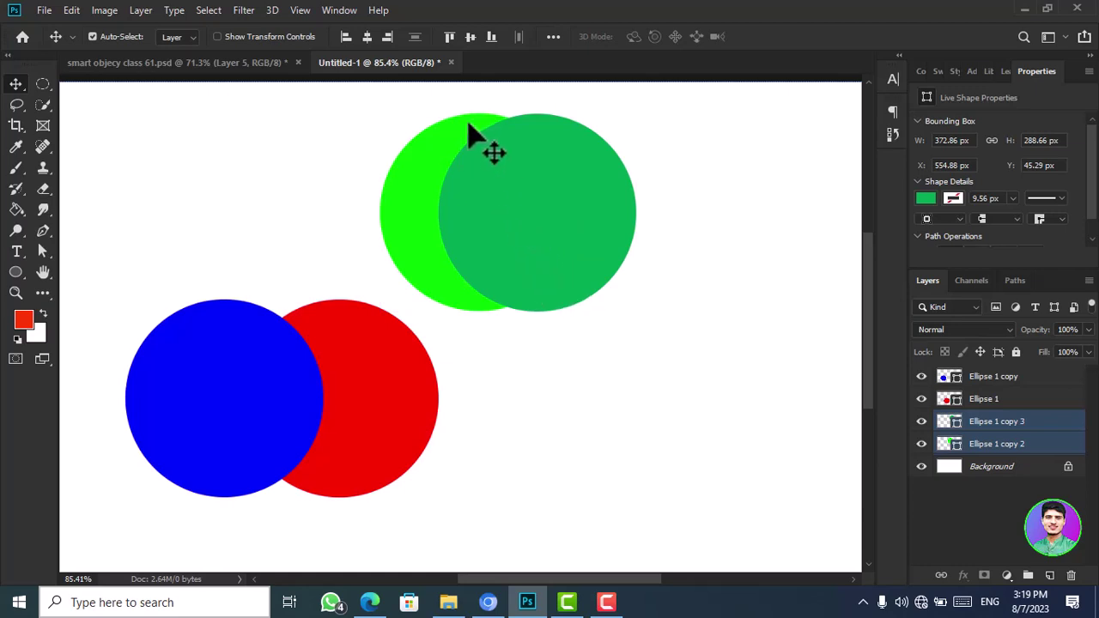
pyautogui.moveTo(478, 134); pyautogui.dragTo(404, 118)
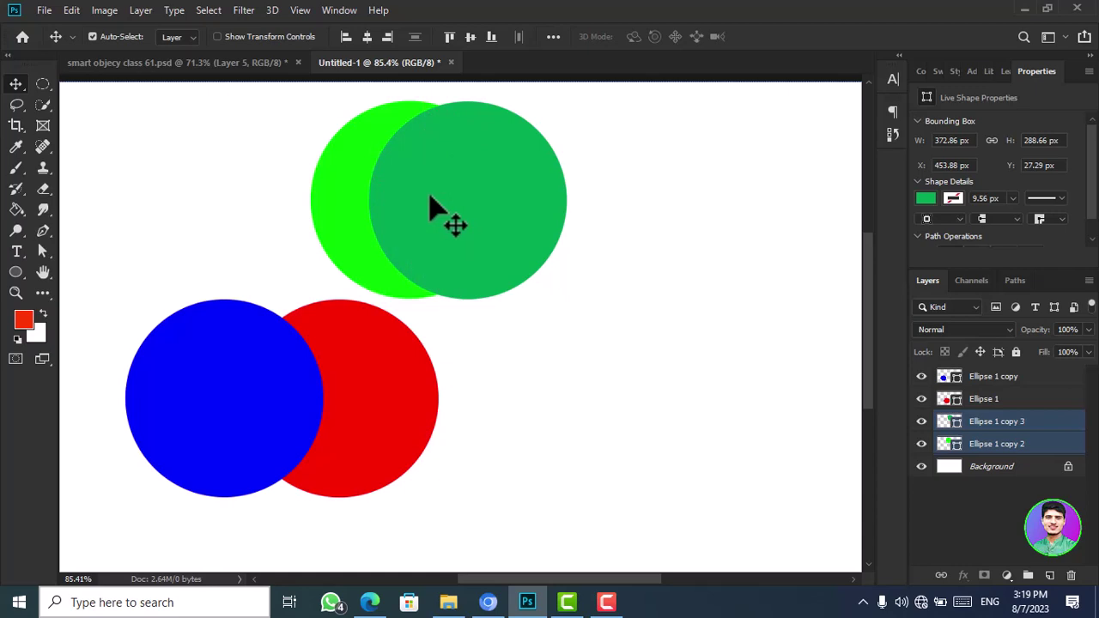
pyautogui.press('z')
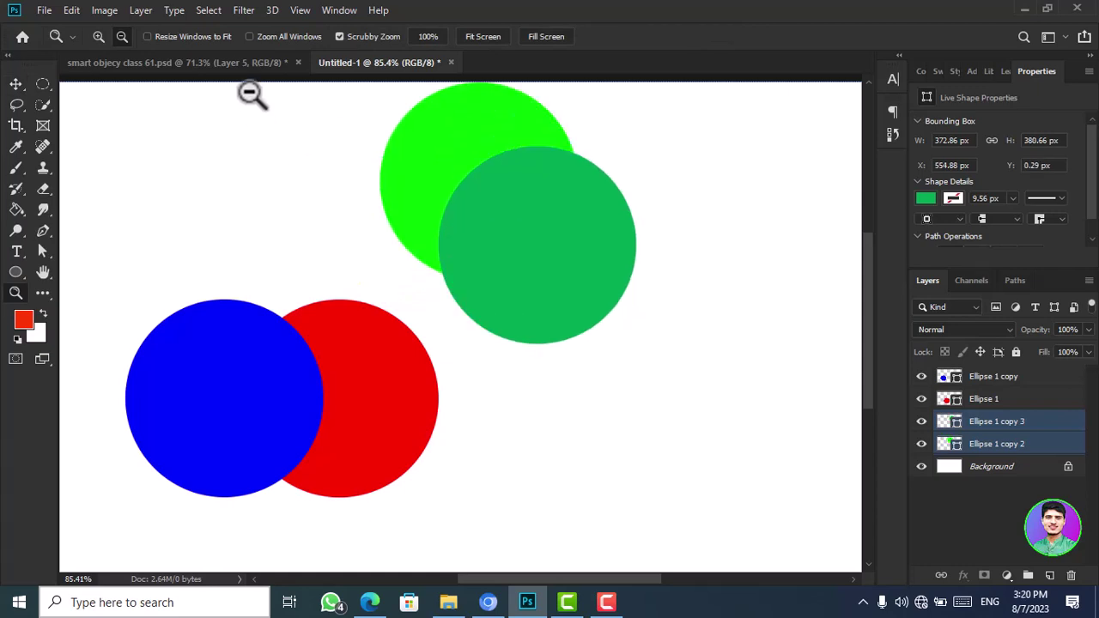
pyautogui.click(140, 10)
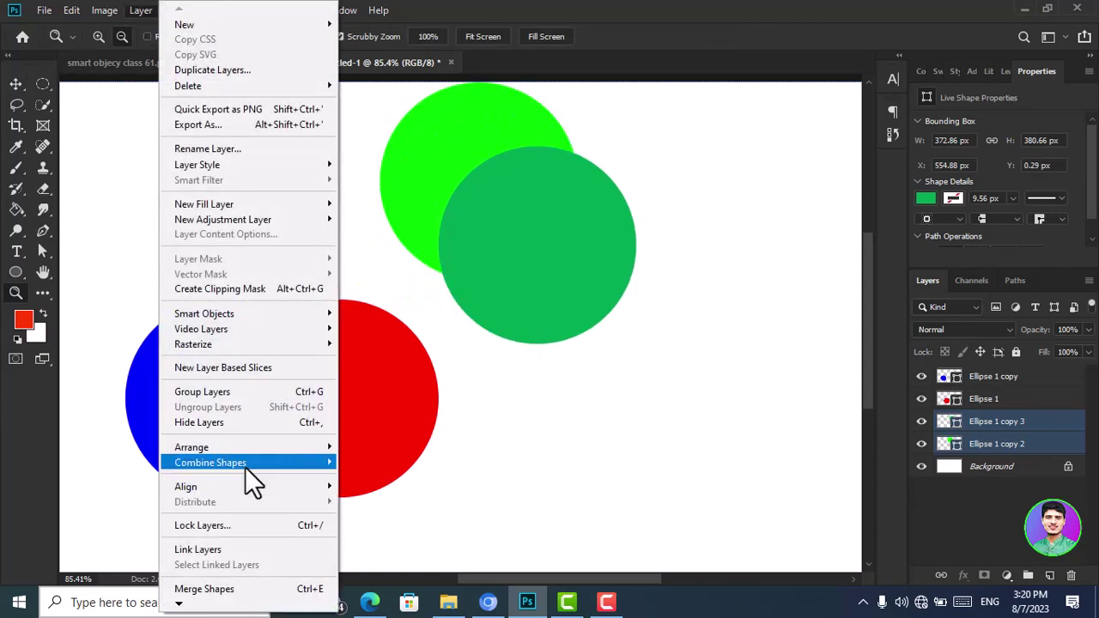
pyautogui.moveTo(185, 487)
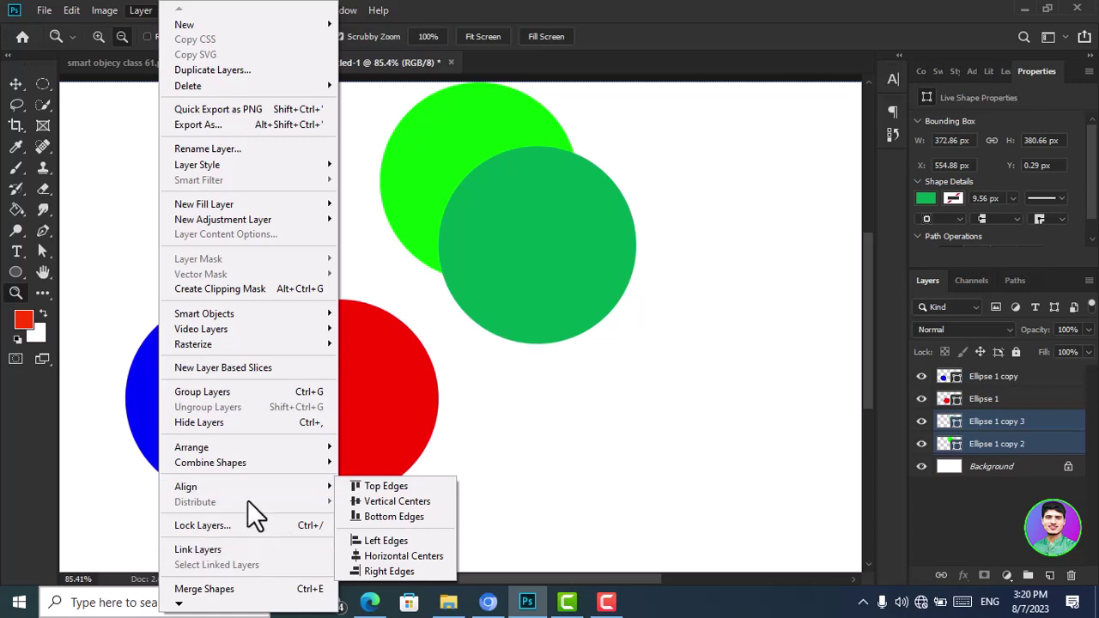
pyautogui.click(383, 516)
pyautogui.moveTo(506, 314)
pyautogui.mouseDown()
pyautogui.moveTo(664, 308)
pyautogui.moveTo(530, 304)
pyautogui.mouseUp()
pyautogui.click(16, 83)
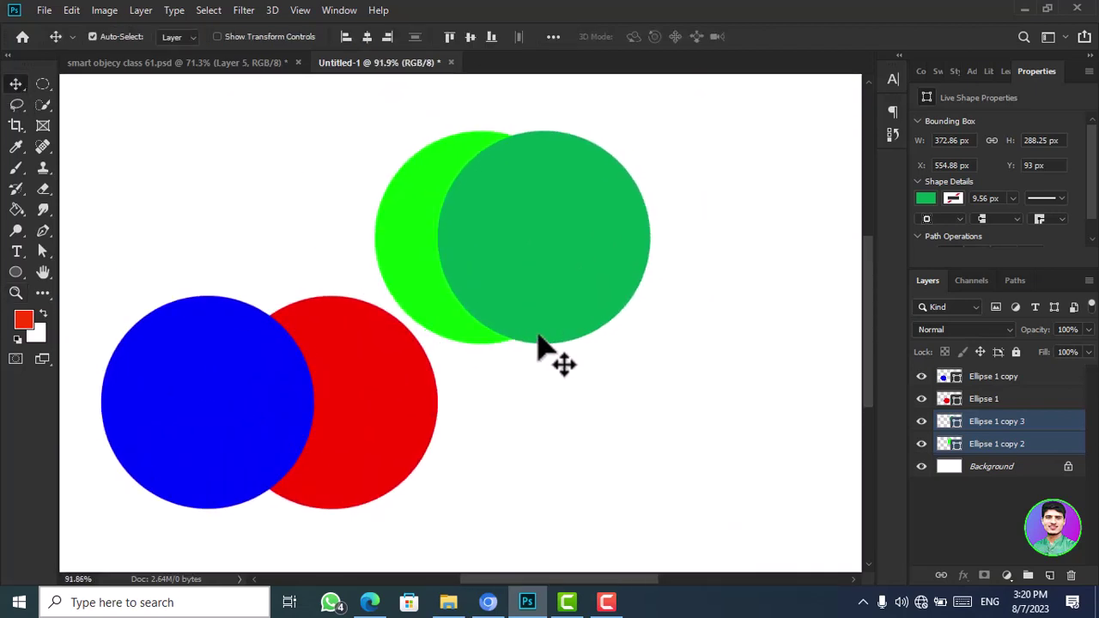
pyautogui.moveTo(514, 340); pyautogui.dragTo(536, 352)
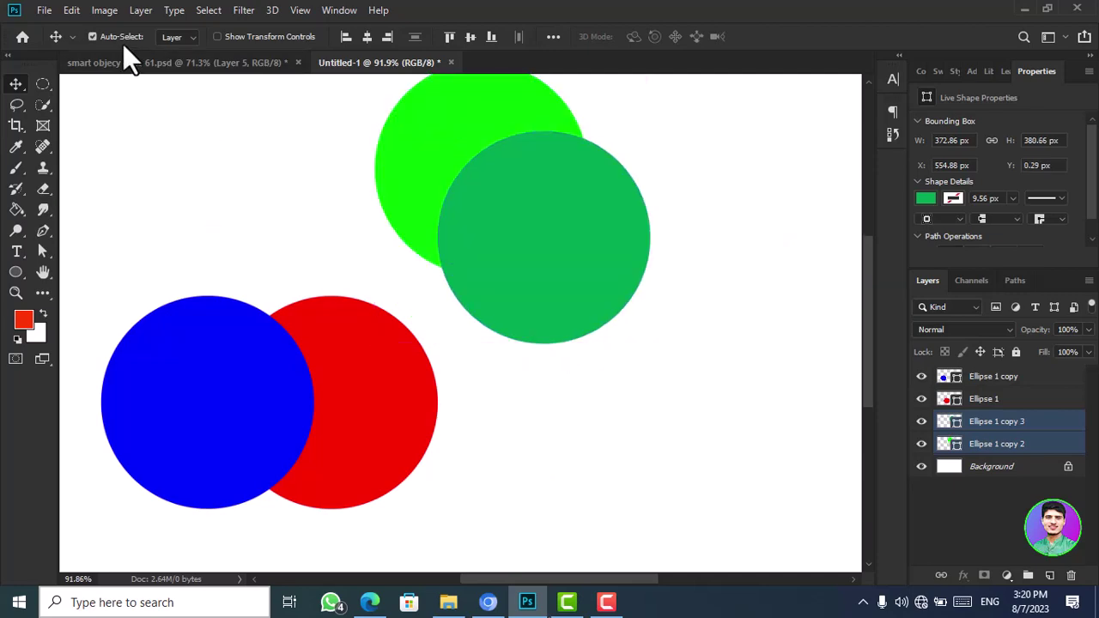
# - Align the green circles by left edges, drag them down-right, then align their right edges
pyautogui.click(141, 11)
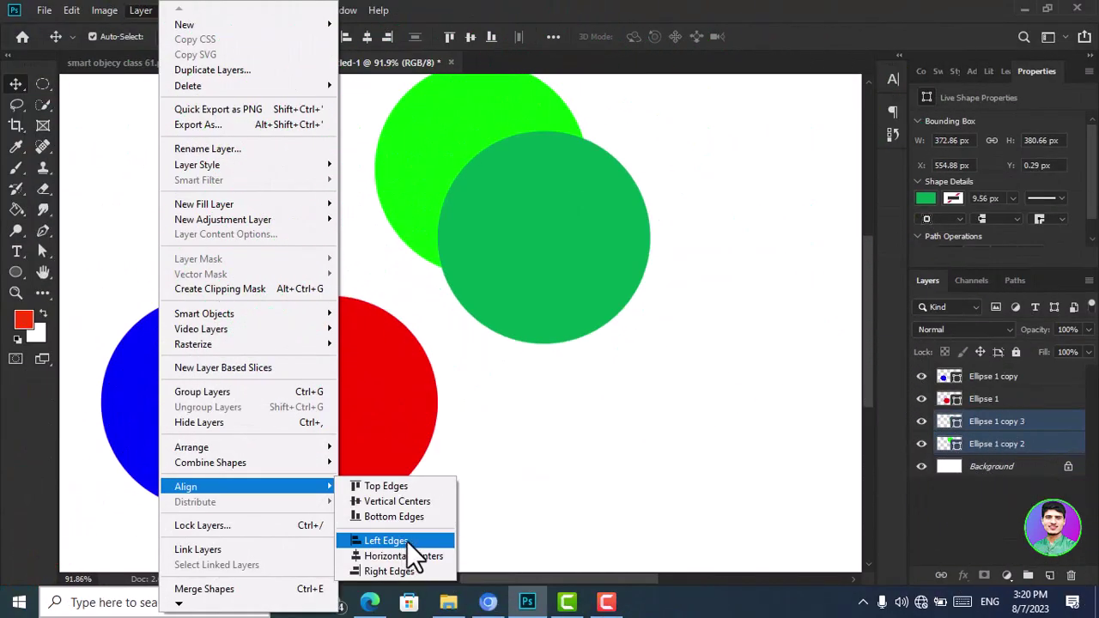
pyautogui.click(407, 543)
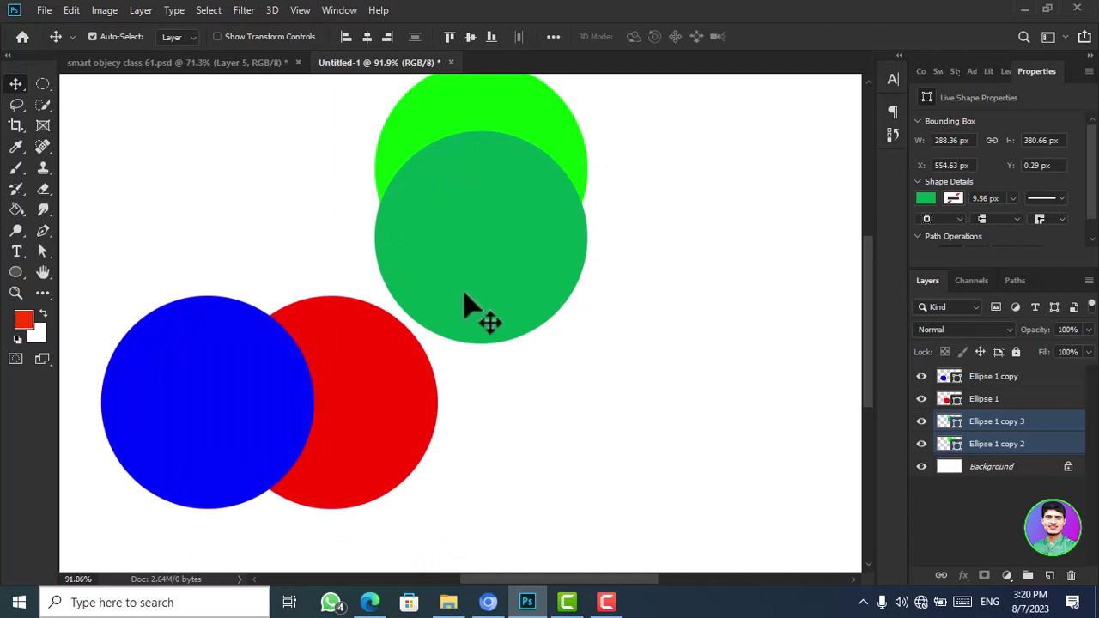
pyautogui.moveTo(467, 298); pyautogui.dragTo(529, 375)
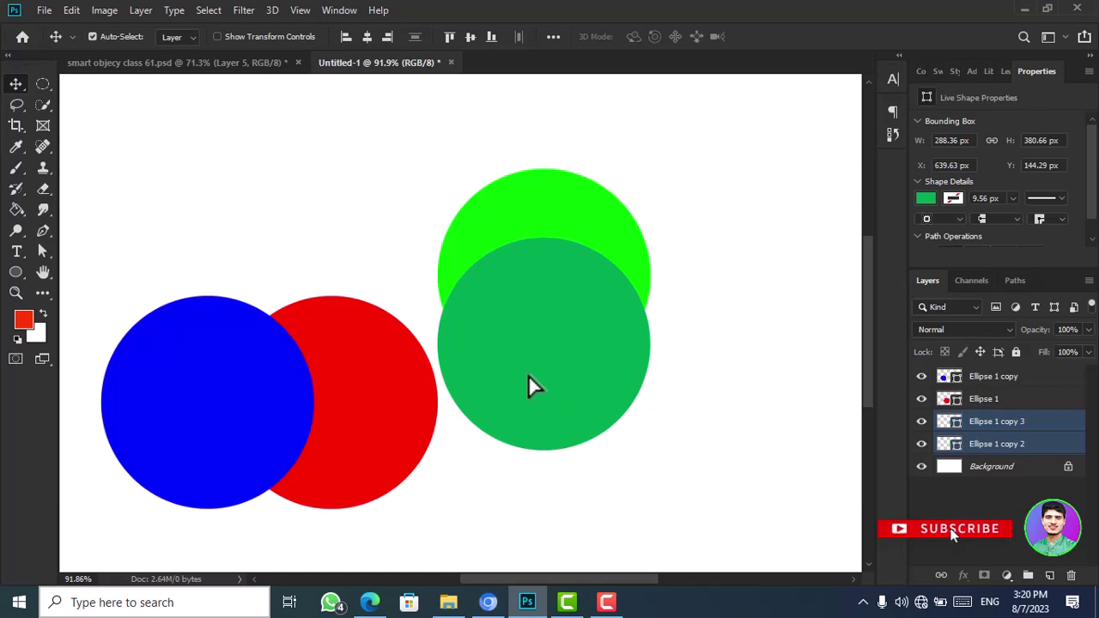
pyautogui.click(143, 12)
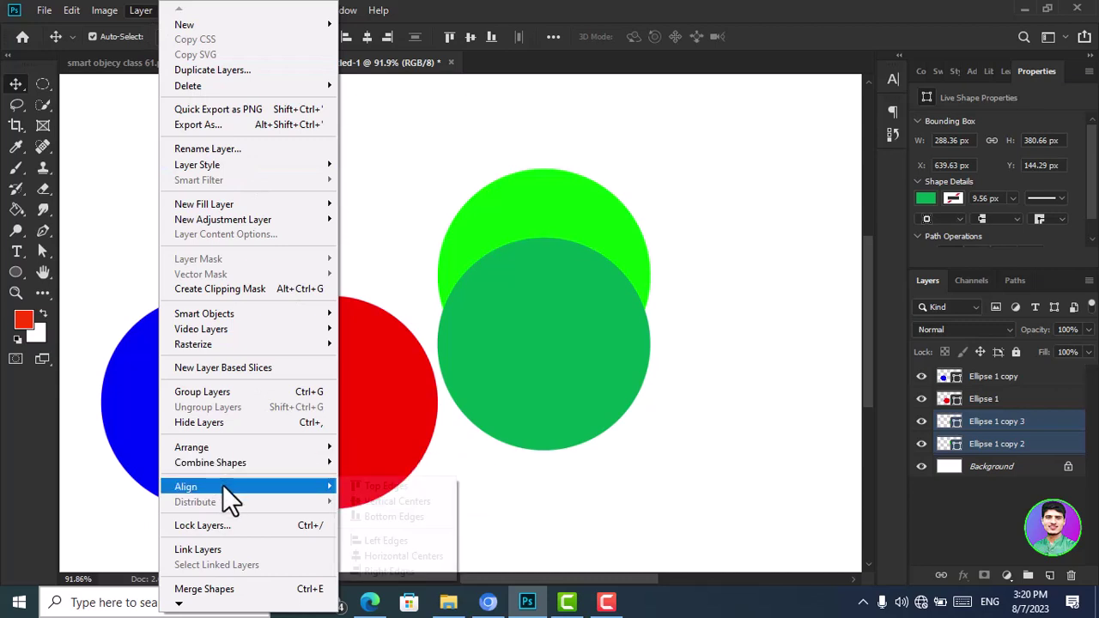
pyautogui.moveTo(185, 487)
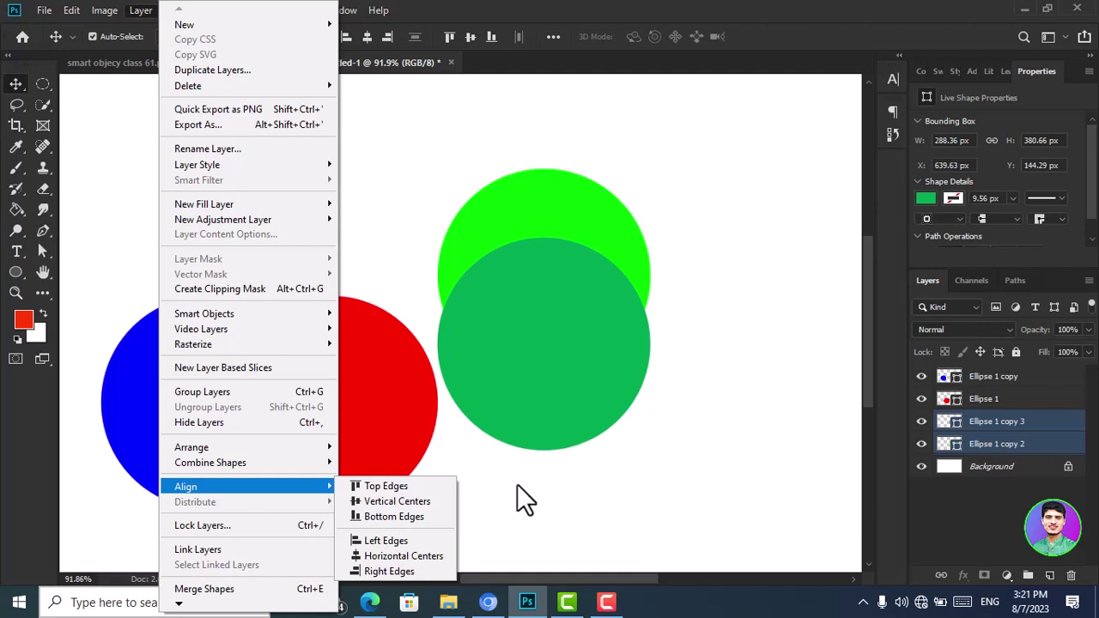
pyautogui.click(390, 571)
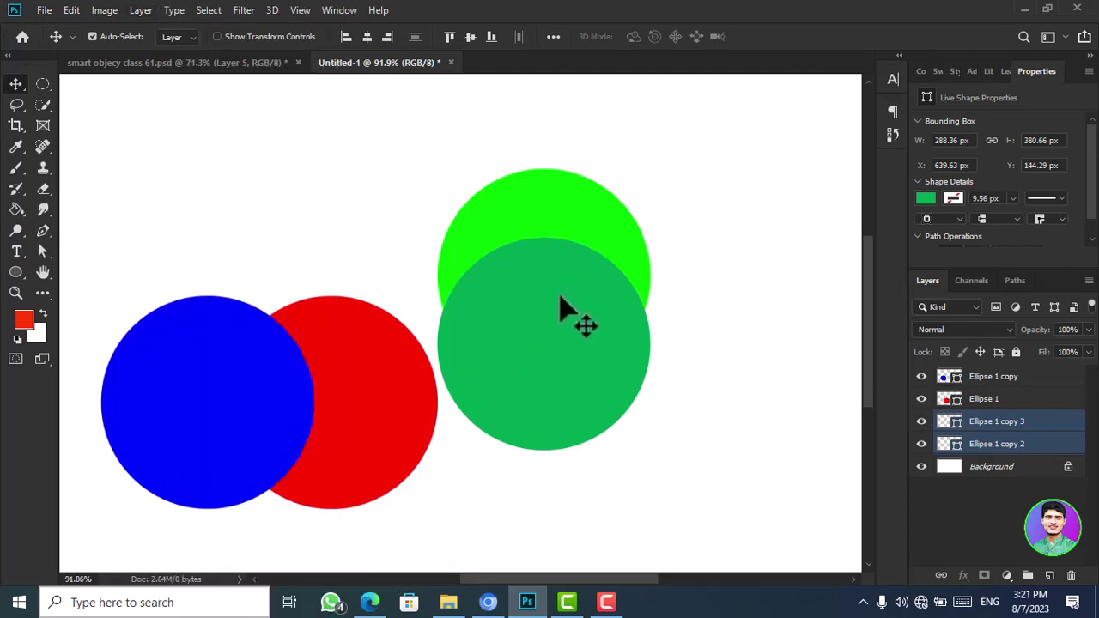
# - Nudge the greens up, distribute all four circles by top edges, and move them down
pyautogui.moveTo(560, 302); pyautogui.dragTo(560, 288)
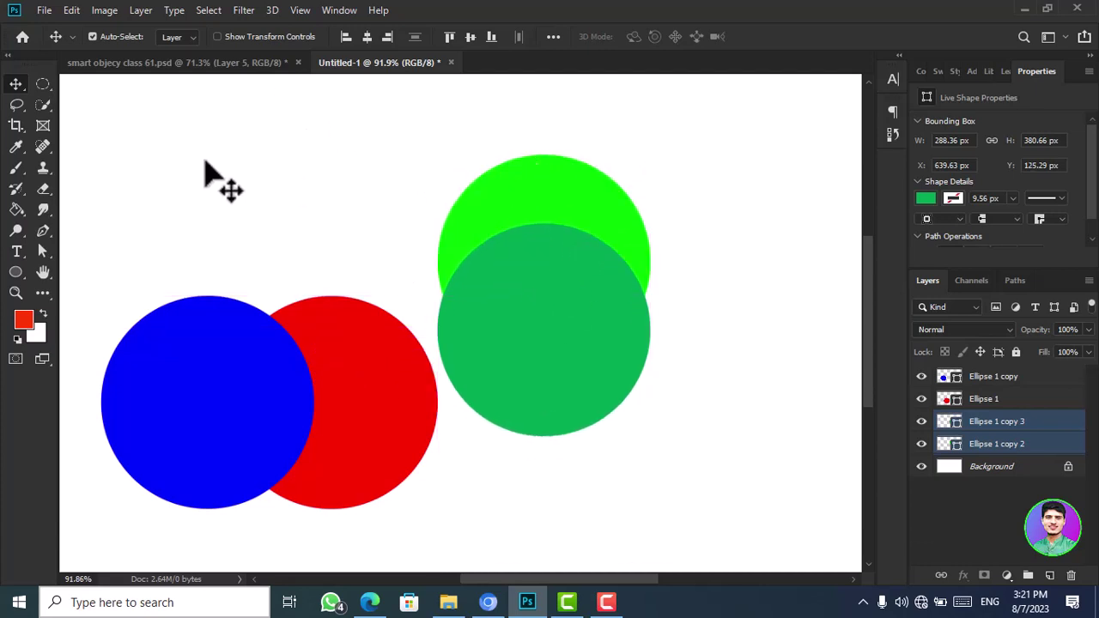
pyautogui.moveTo(180, 112)
pyautogui.mouseDown()
pyautogui.moveTo(219, 245)
pyautogui.moveTo(783, 526)
pyautogui.mouseUp()
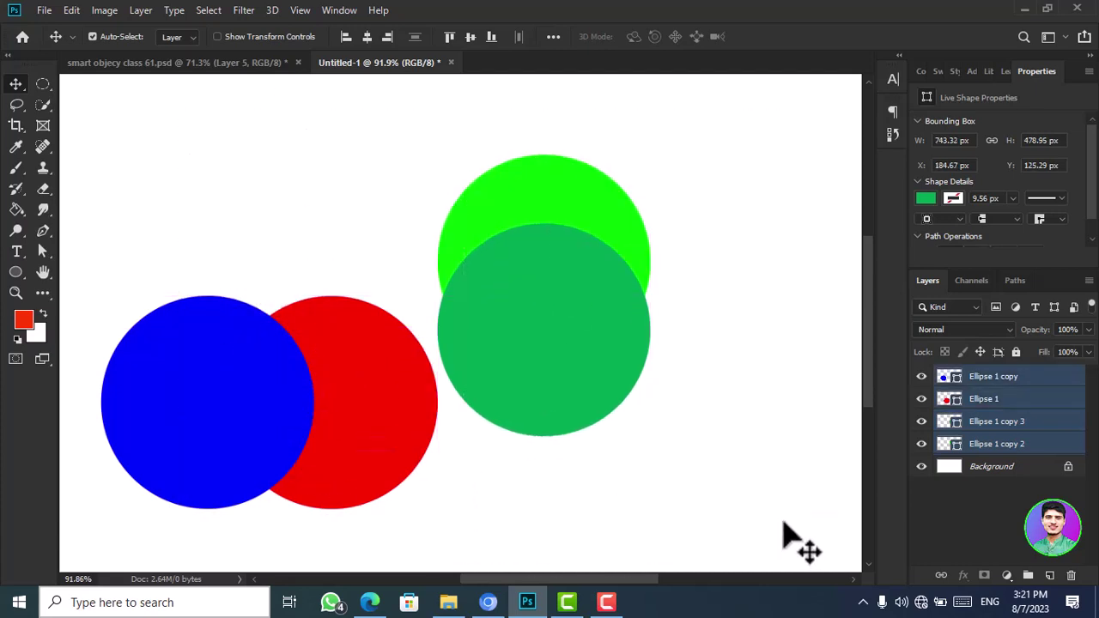
pyautogui.click(142, 12)
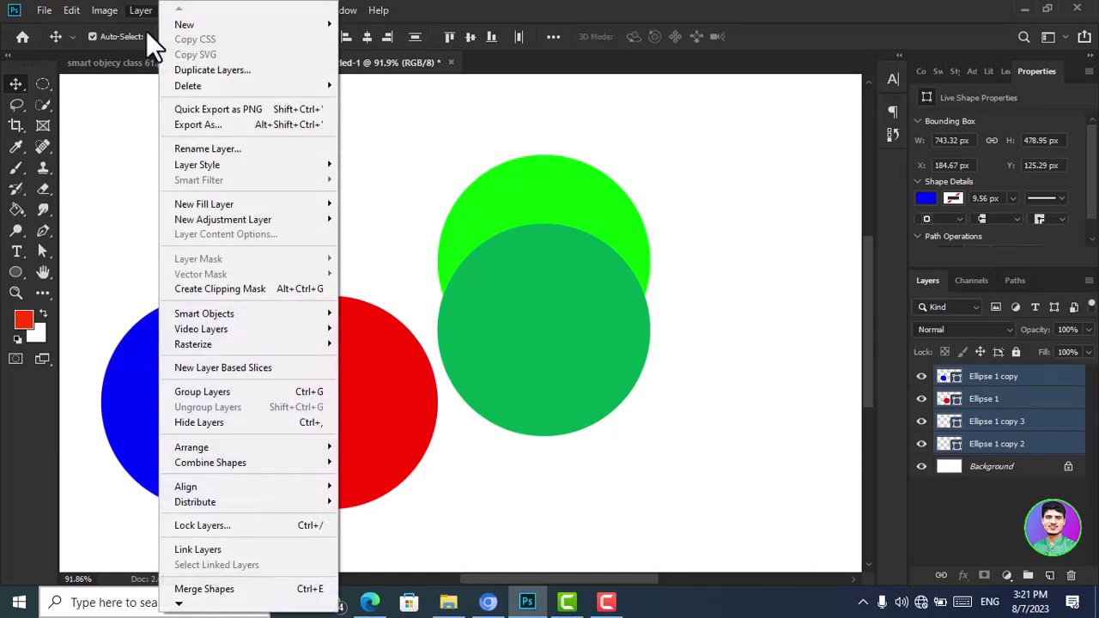
pyautogui.moveTo(196, 502)
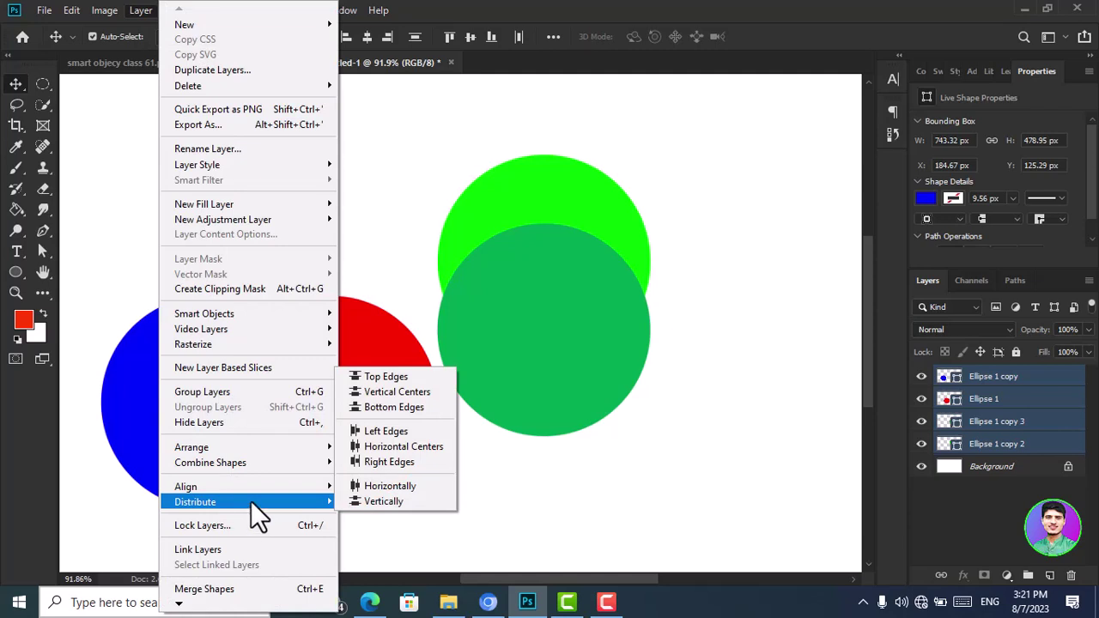
pyautogui.click(385, 379)
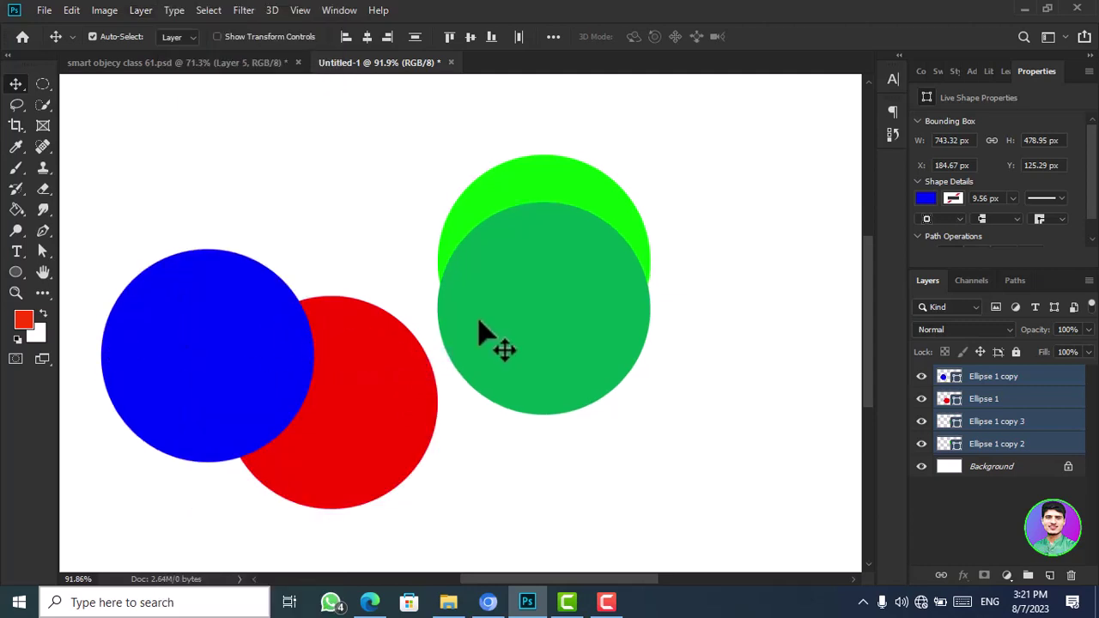
pyautogui.moveTo(498, 340)
pyautogui.mouseDown()
pyautogui.moveTo(505, 354)
pyautogui.moveTo(519, 330)
pyautogui.moveTo(594, 382)
pyautogui.mouseUp()
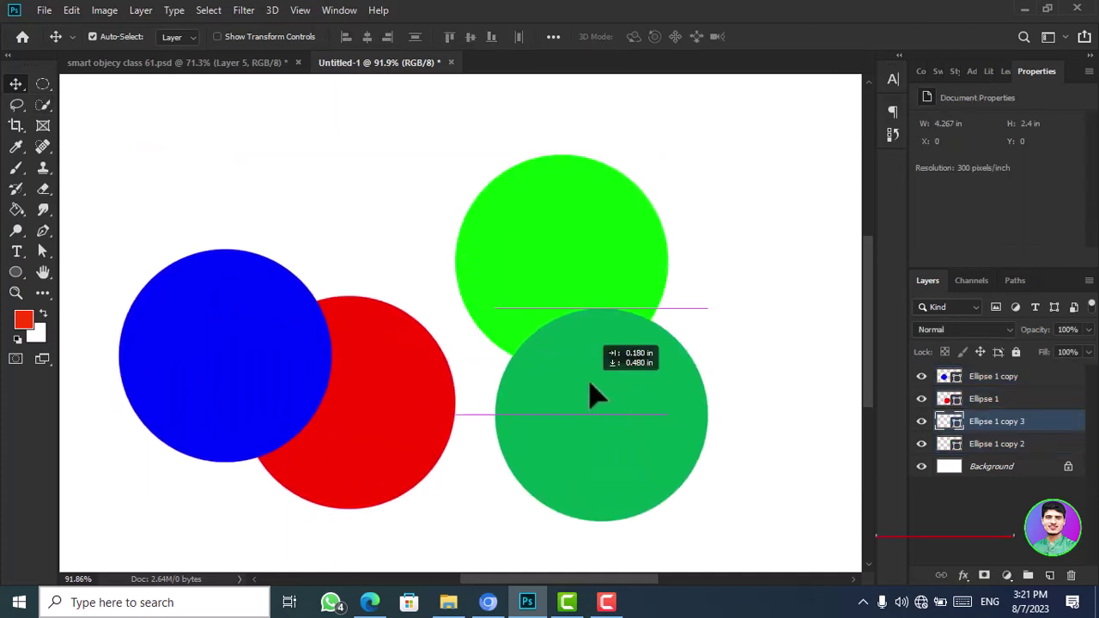
# - Drag the circles into a left column: blue on top, then red, dark green, bright green
pyautogui.moveTo(219, 352); pyautogui.dragTo(257, 184)
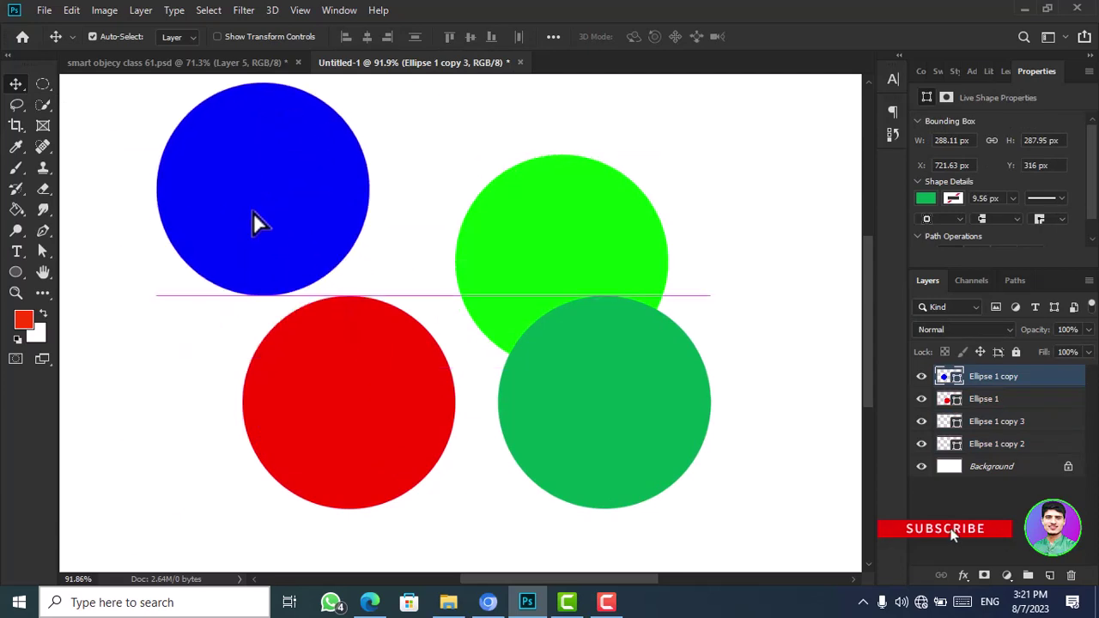
pyautogui.moveTo(316, 356)
pyautogui.mouseDown()
pyautogui.moveTo(219, 292)
pyautogui.moveTo(215, 220)
pyautogui.mouseUp()
pyautogui.click(519, 416)
pyautogui.moveTo(520, 417); pyautogui.dragTo(269, 346)
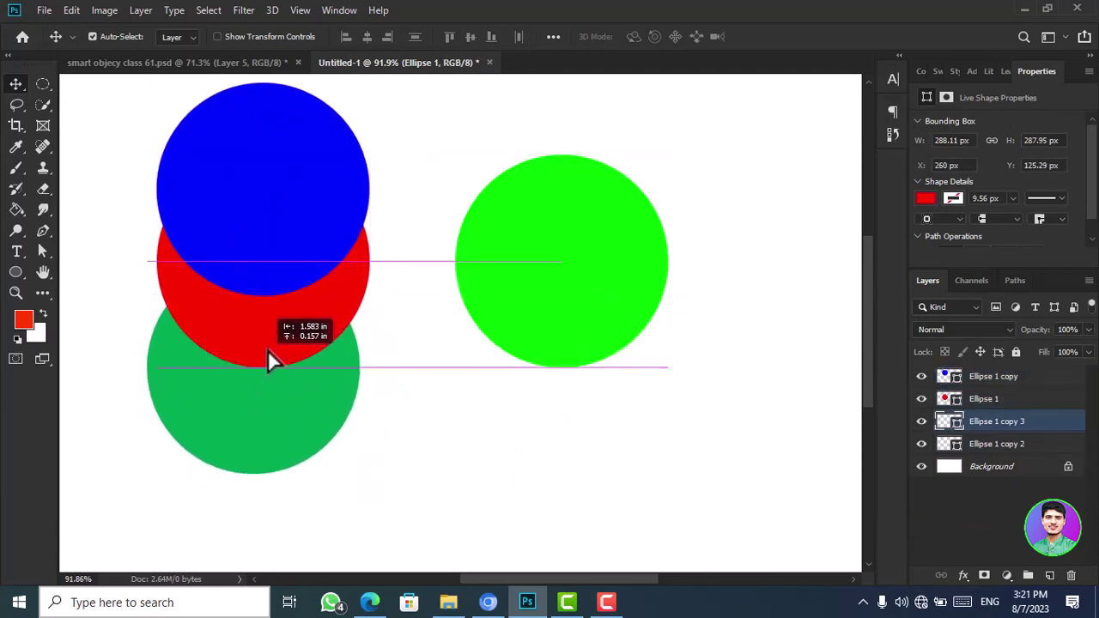
pyautogui.moveTo(542, 315)
pyautogui.mouseDown()
pyautogui.moveTo(234, 478)
pyautogui.moveTo(236, 454)
pyautogui.mouseUp()
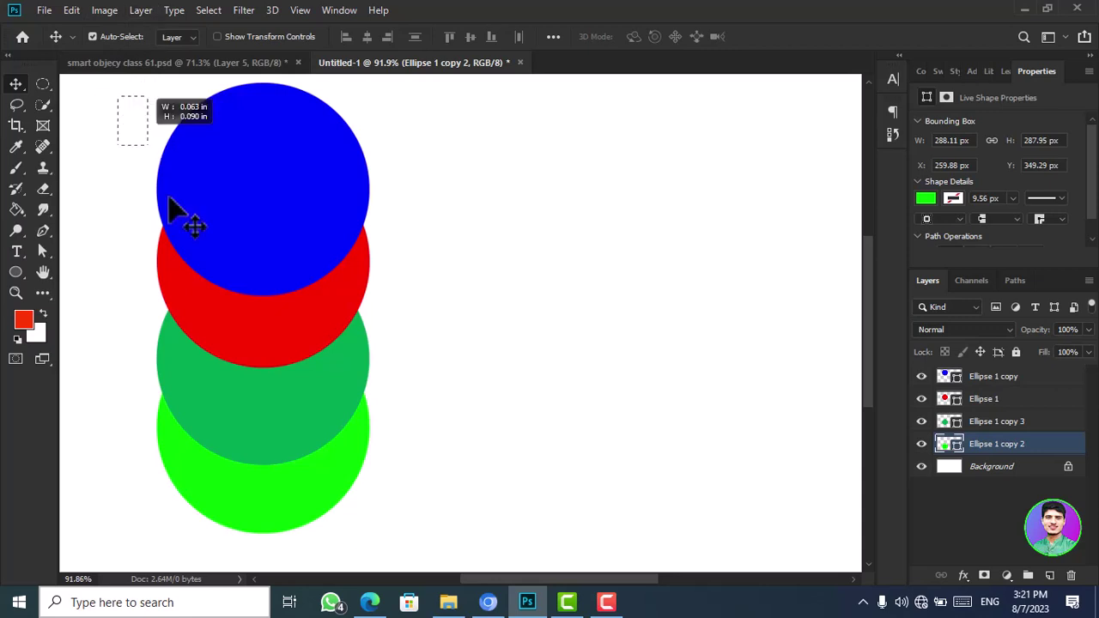
# - Distribute all four circles by bottom edges, undoing and redoing to compare the result
pyautogui.moveTo(118, 90); pyautogui.dragTo(301, 524)
pyautogui.click(140, 11)
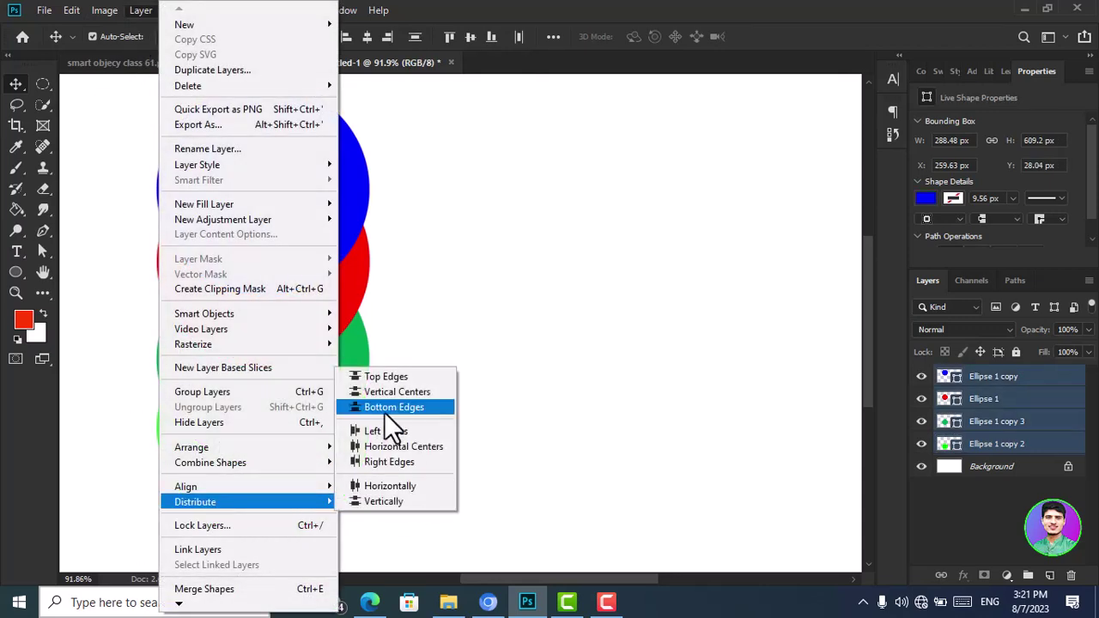
pyautogui.click(385, 408)
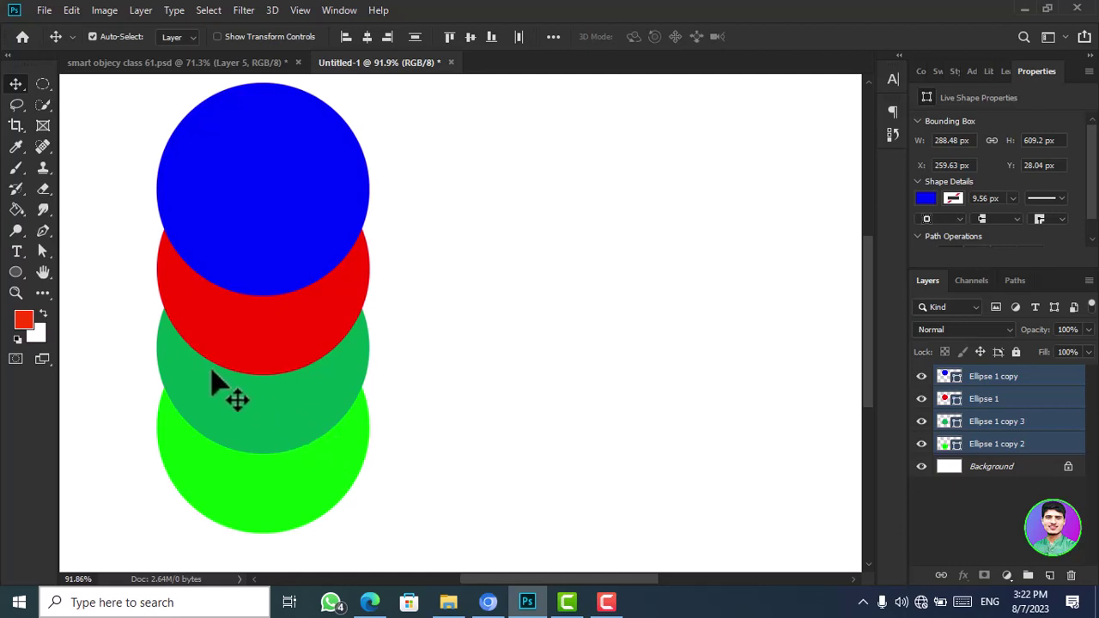
pyautogui.press('ctrl')
pyautogui.hotkey('ctrl', 'z')
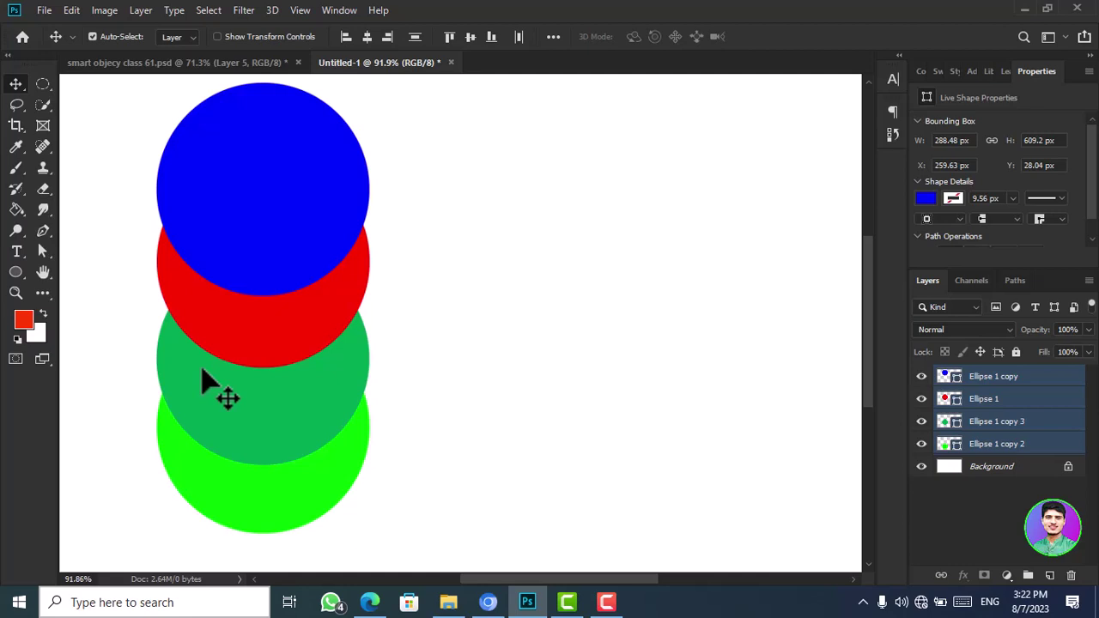
pyautogui.press('ctrl')
pyautogui.hotkey('ctrl', 'z')
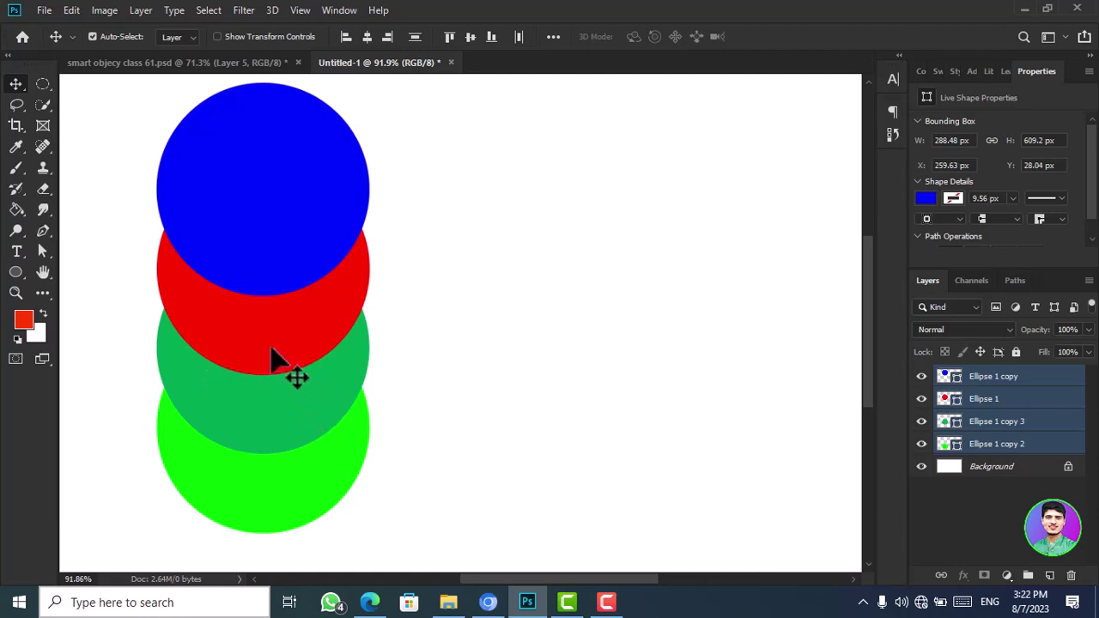
# - Align the circle column to horizontal centres on the canvas and adjust its position
pyautogui.click(141, 11)
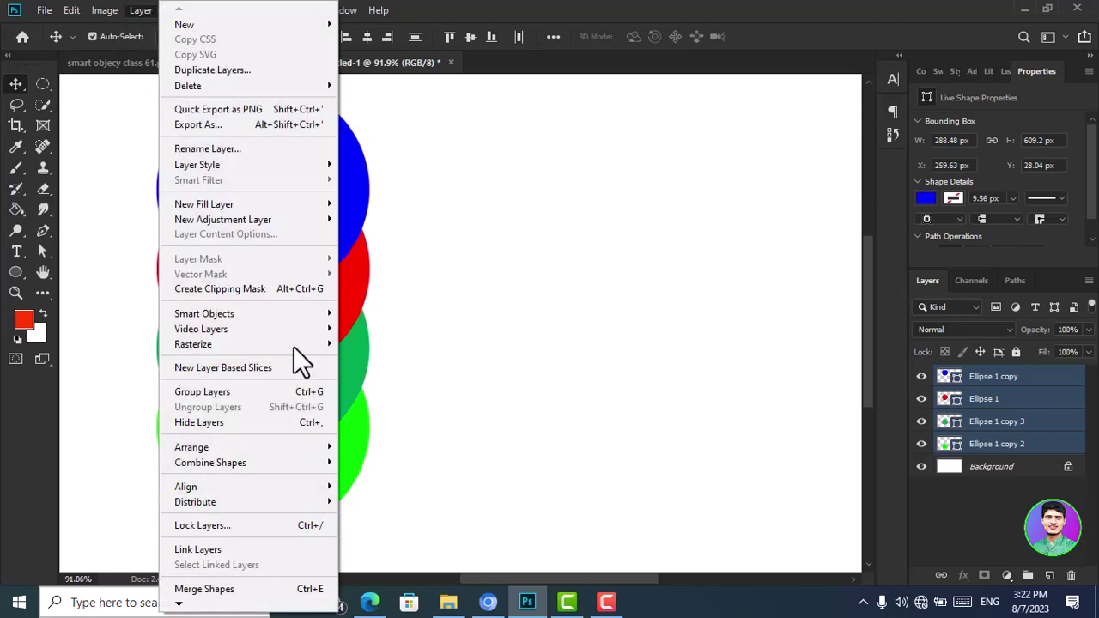
pyautogui.click(373, 289)
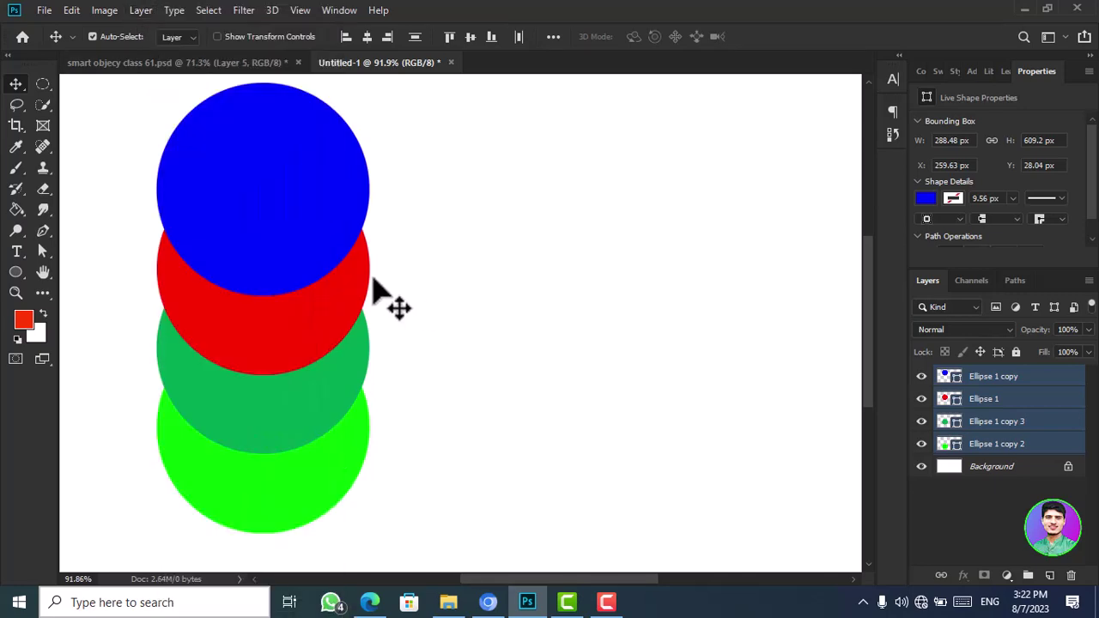
pyautogui.moveTo(392, 304); pyautogui.dragTo(693, 326)
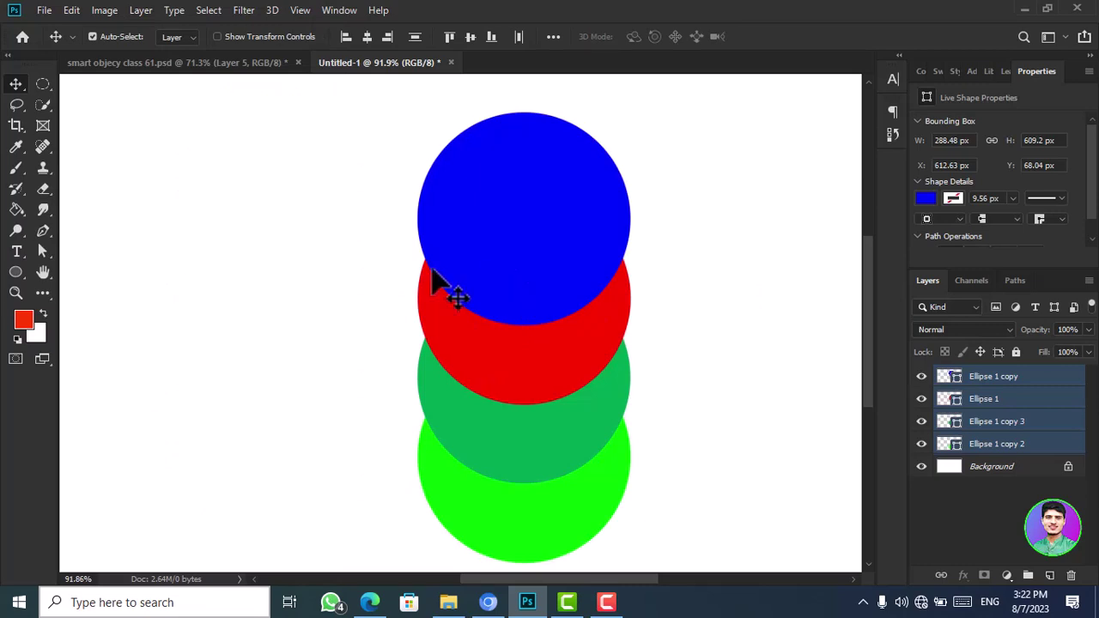
# - Deselect, then drag blue left, red down-left, and both greens up-right into a 2x2 cluster
pyautogui.click(153, 110)
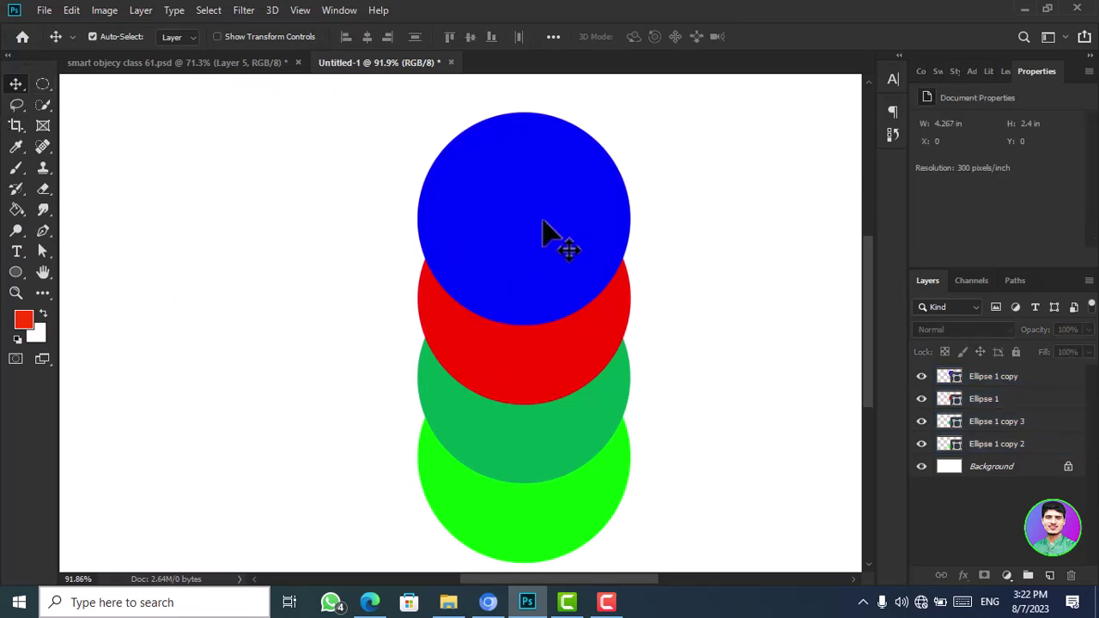
pyautogui.moveTo(544, 225); pyautogui.dragTo(414, 240)
pyautogui.moveTo(436, 373); pyautogui.dragTo(292, 466)
pyautogui.moveTo(496, 384); pyautogui.dragTo(565, 266)
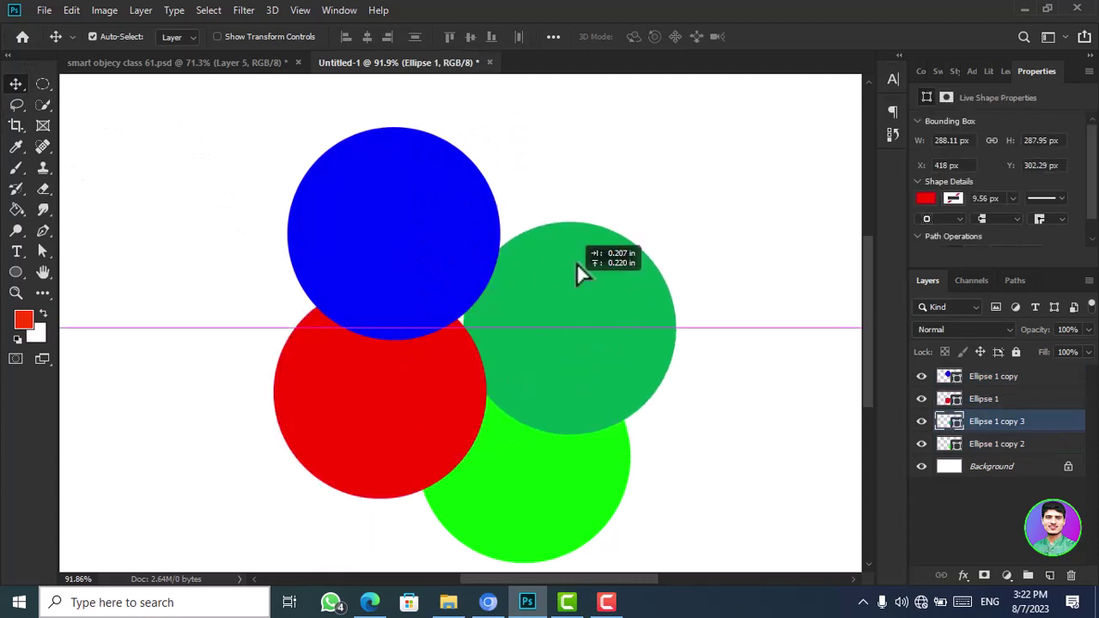
pyautogui.moveTo(552, 417); pyautogui.dragTo(572, 375)
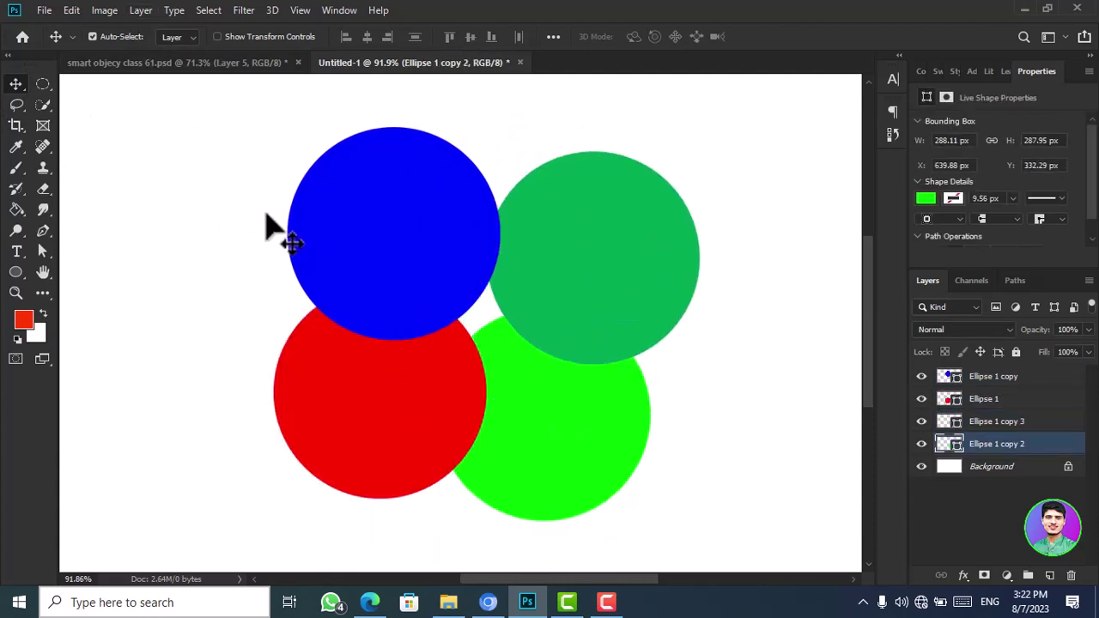
# - Marquee-select only the red and bright-green circles and open the Layer menu
pyautogui.moveTo(248, 324); pyautogui.dragTo(524, 500)
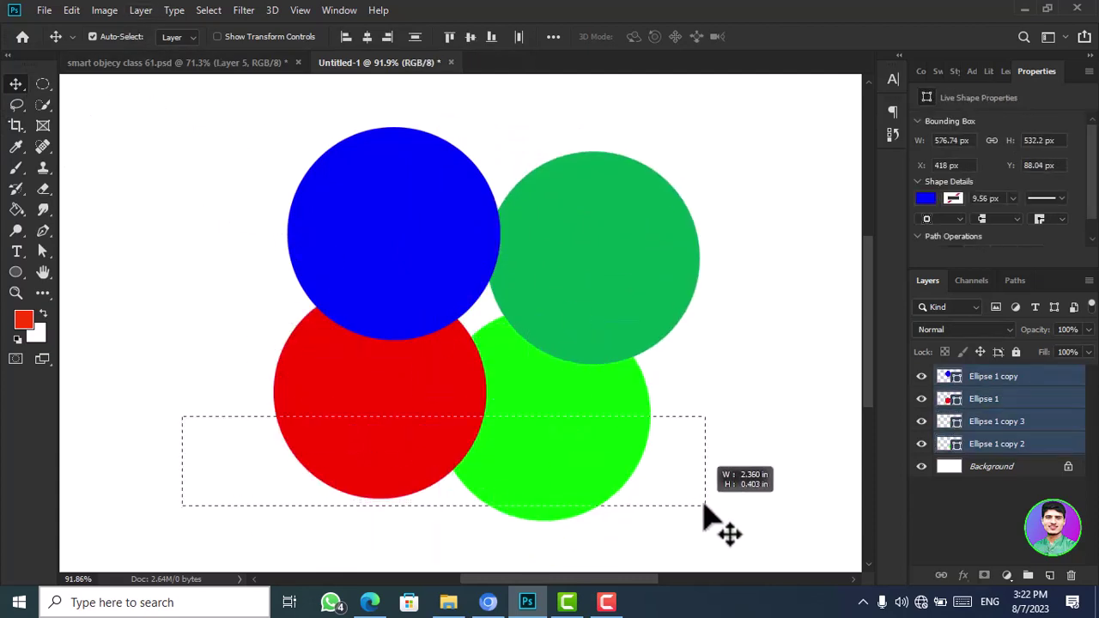
pyautogui.moveTo(182, 419); pyautogui.dragTo(710, 508)
pyautogui.click(138, 9)
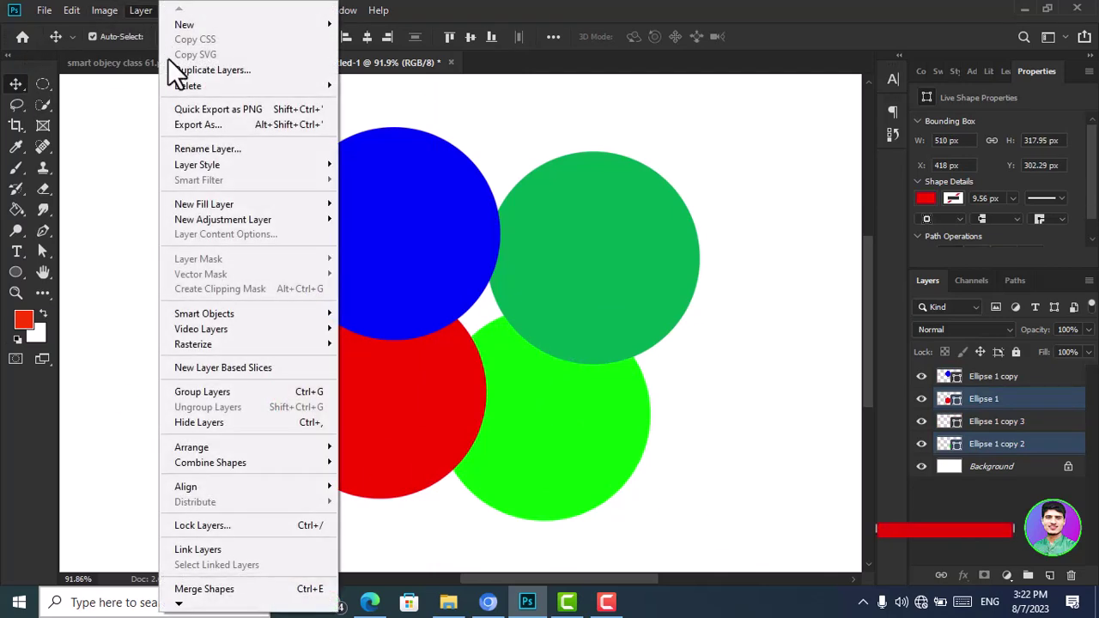
# - Reselect all four circles, distribute them horizontally, and drag the group left and down
pyautogui.click(789, 205)
pyautogui.moveTo(742, 159)
pyautogui.mouseDown()
pyautogui.moveTo(343, 400)
pyautogui.moveTo(345, 475)
pyautogui.mouseUp()
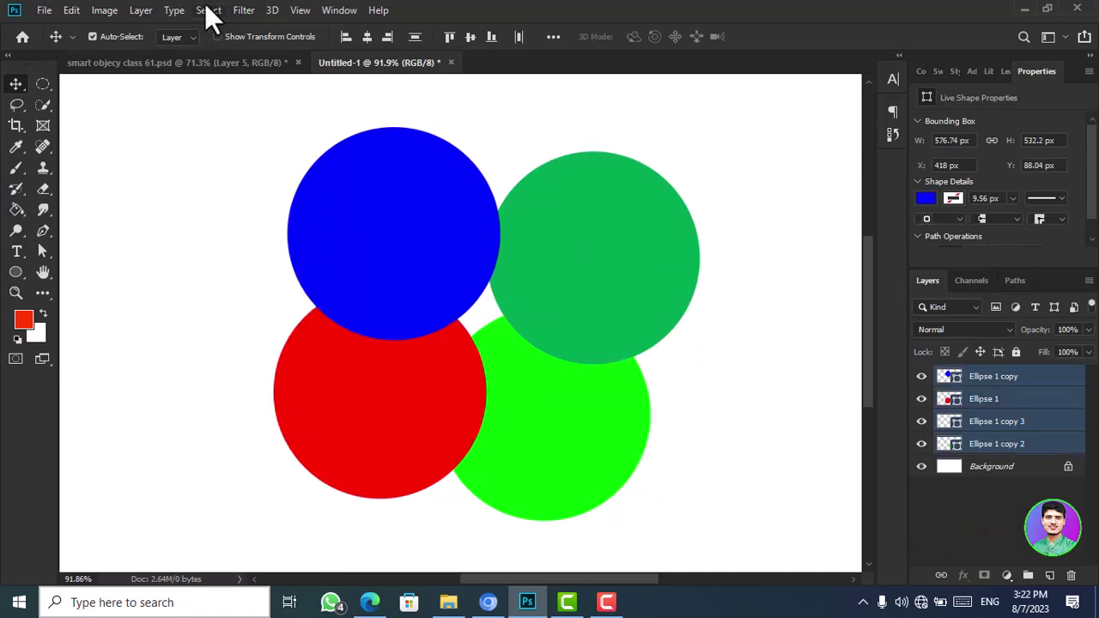
pyautogui.click(141, 9)
pyautogui.click(206, 589)
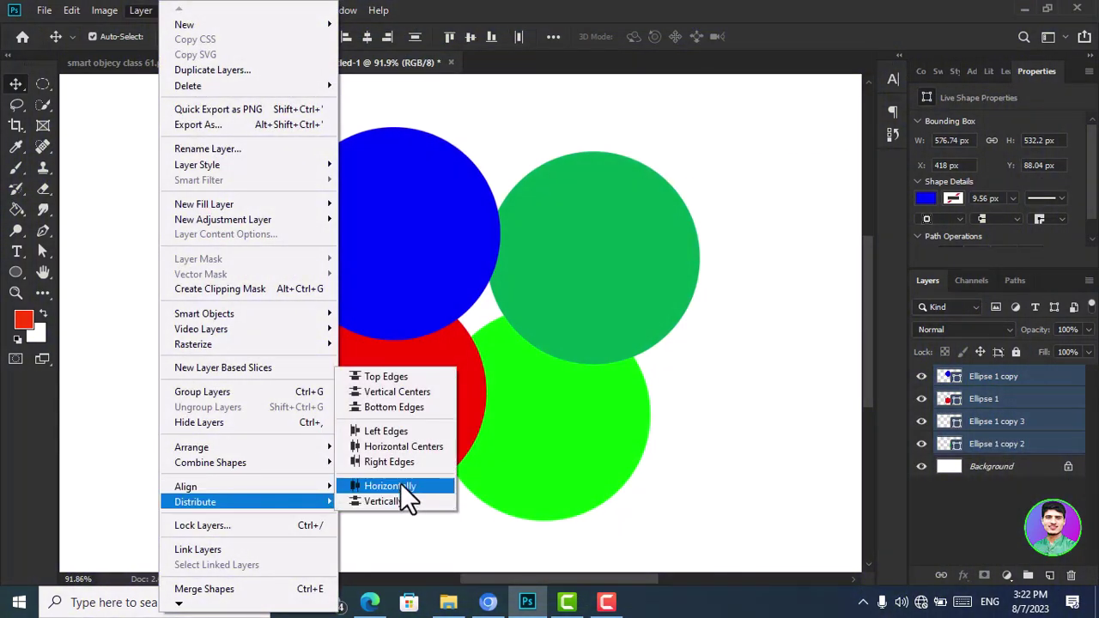
pyautogui.click(388, 502)
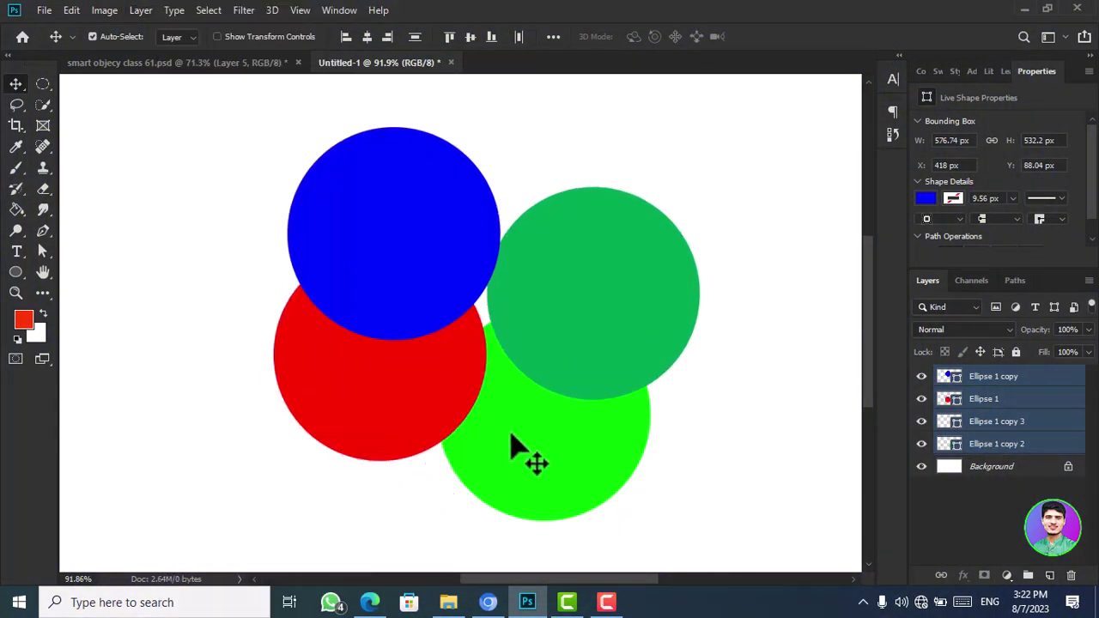
pyautogui.moveTo(513, 447); pyautogui.dragTo(326, 398)
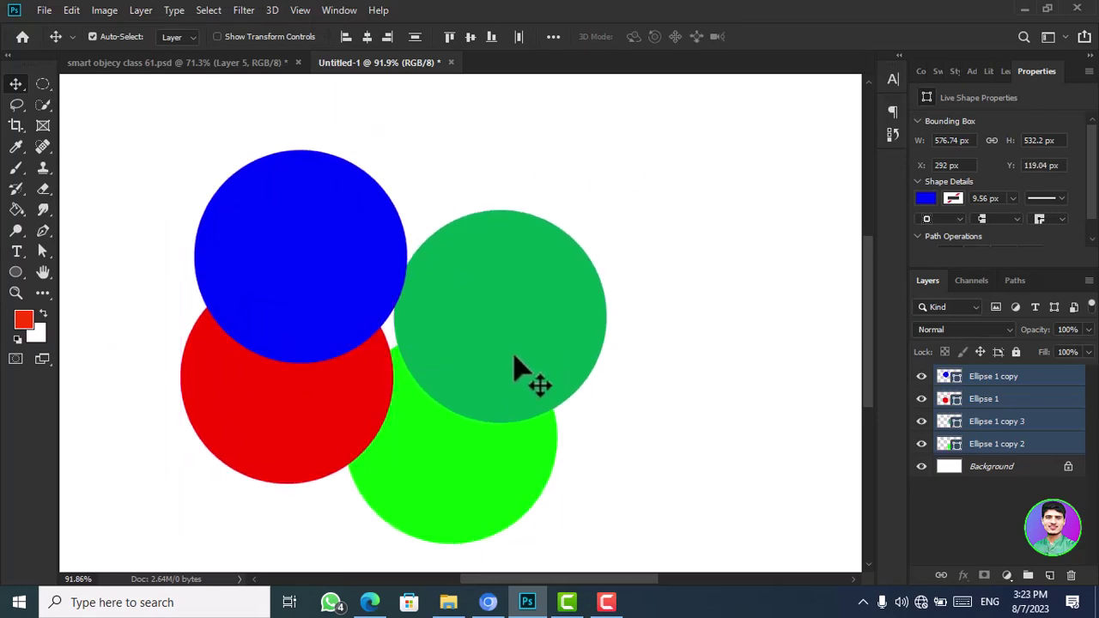